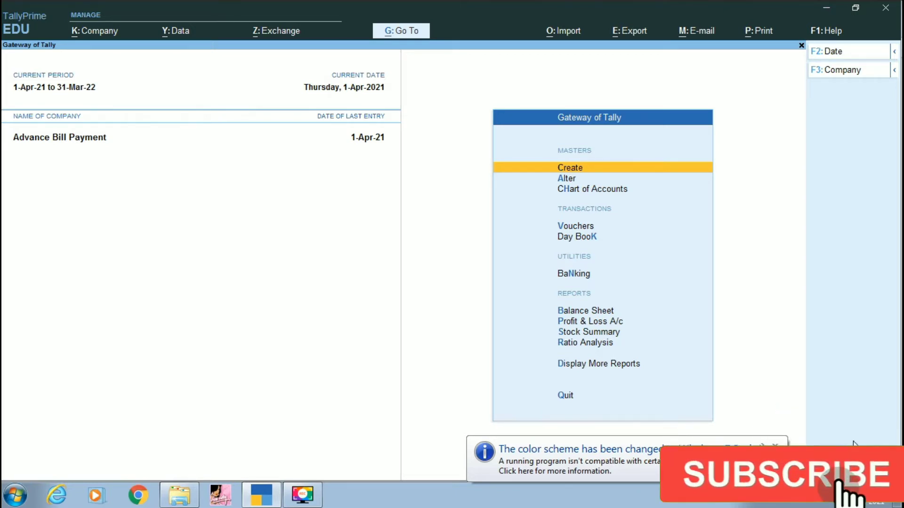
# Dismiss the color scheme notification and start a new receipt voucher
pyautogui.click(774, 446)
pyautogui.click(768, 408)
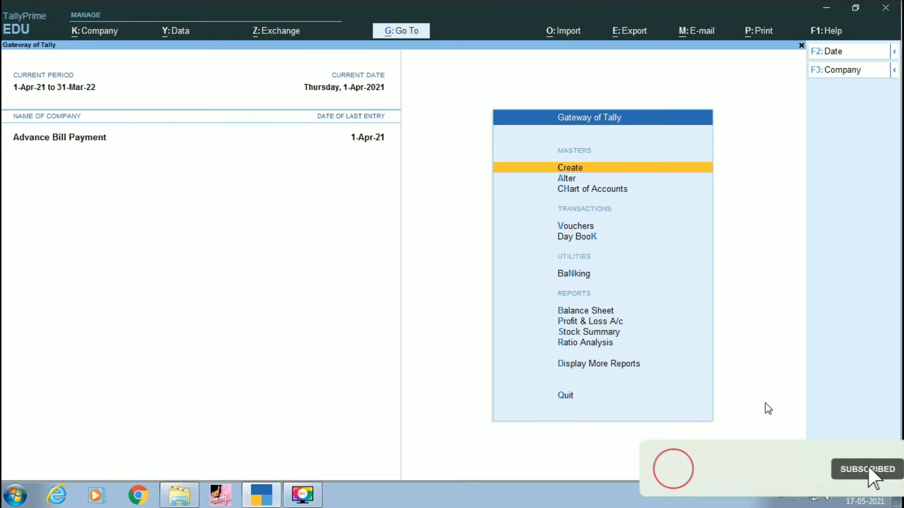
pyautogui.press('Down')
pyautogui.press('Down')
pyautogui.press('Down')
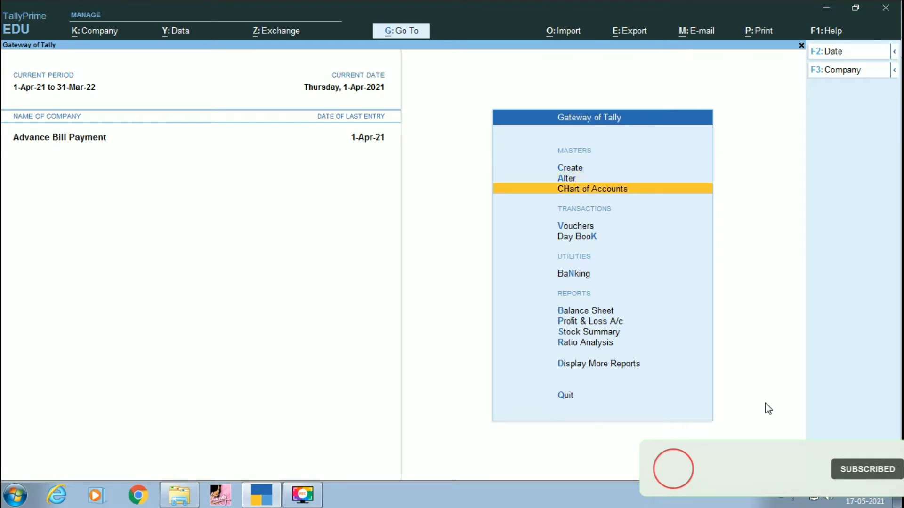
pyautogui.press('Return')
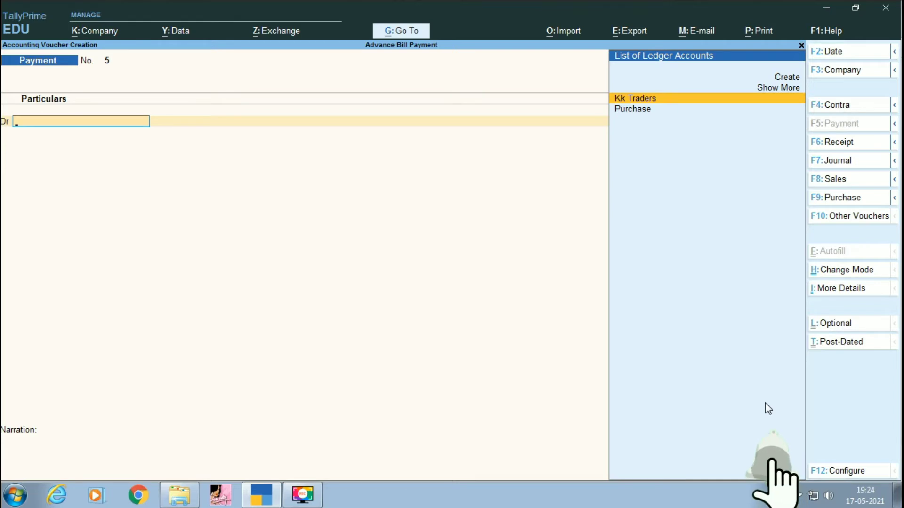
pyautogui.press('F6')
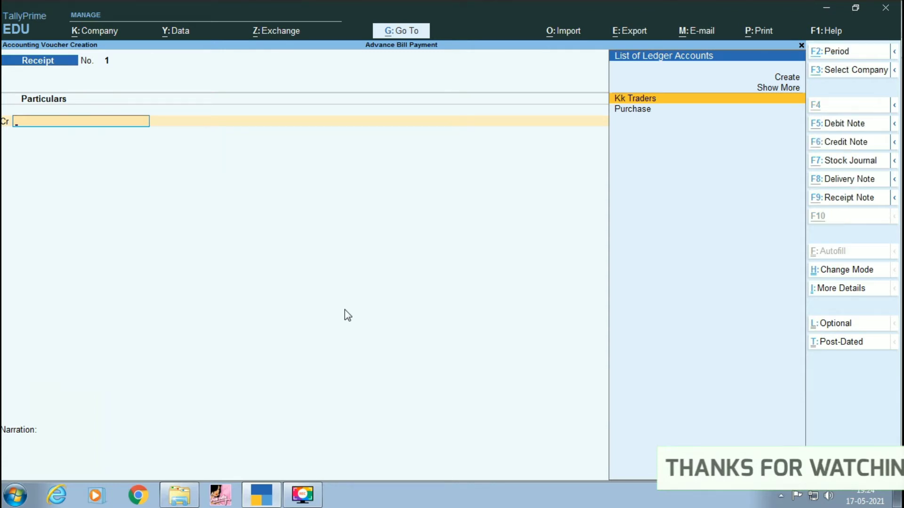
# Begin a new ledger from the receipt voucher, entering the customer's name and placing it under Sundry Debtors
pyautogui.hotkey('alt', 'c')
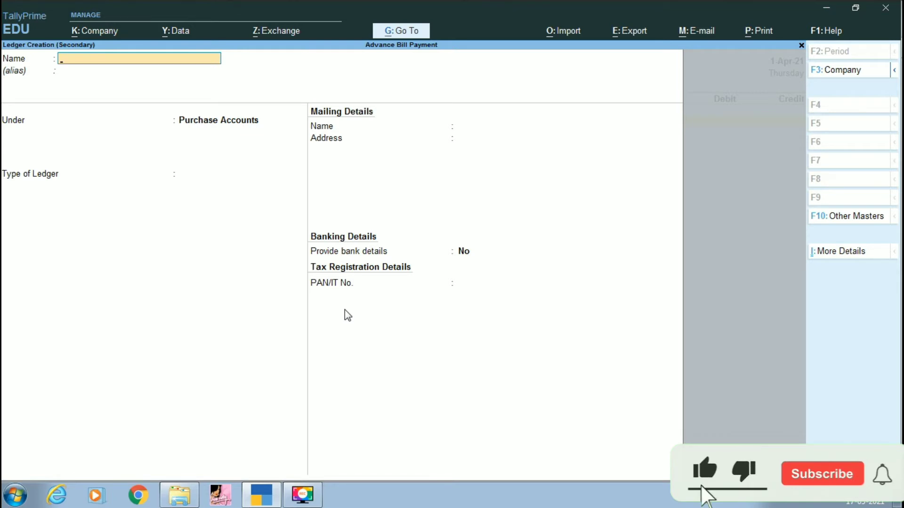
pyautogui.write('Ramesh')
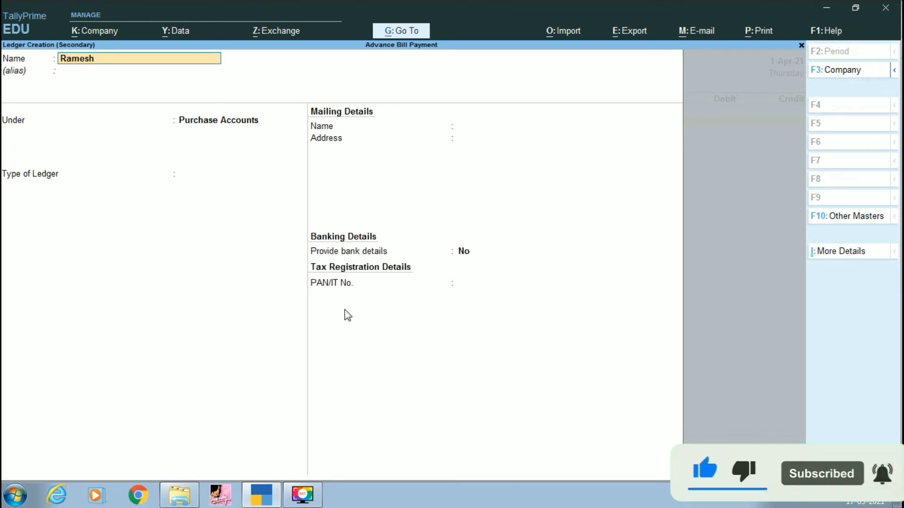
pyautogui.press('Return')
pyautogui.press('Return')
pyautogui.write('S')
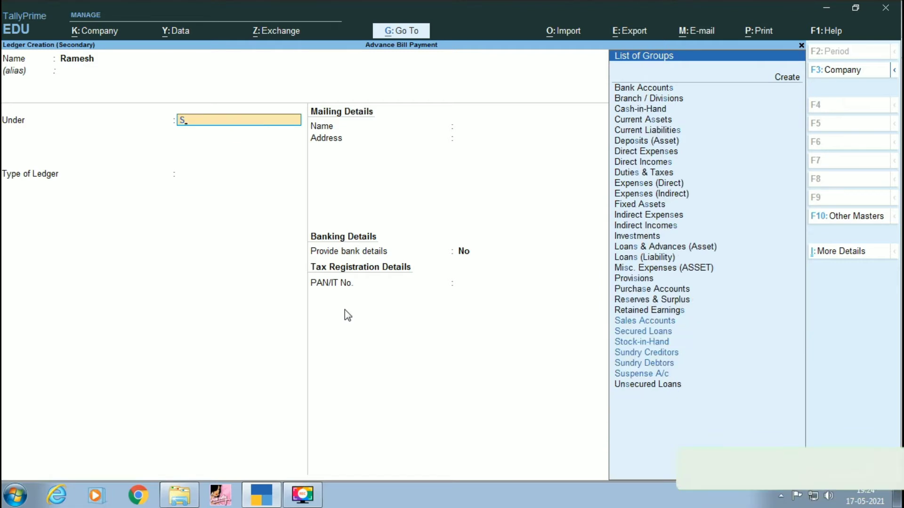
pyautogui.press('Down')
pyautogui.press('Down')
pyautogui.press('Down')
pyautogui.press('Down')
pyautogui.press('Down')
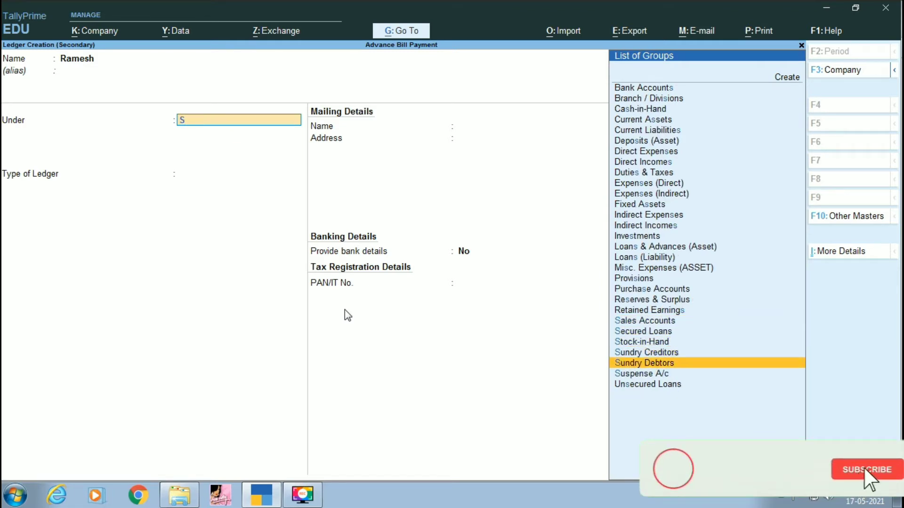
pyautogui.press('Return')
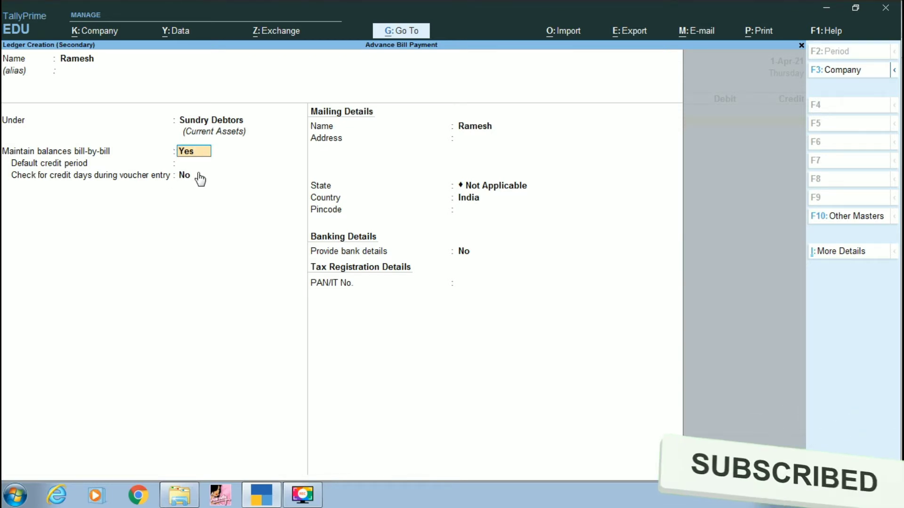
# Keep bill-by-bill balances set to Yes, accept the remaining ledger details as they are, and save the customer ledger
pyautogui.press('Return')
pyautogui.press('Return')
pyautogui.press('Return')
pyautogui.press('Return')
pyautogui.press('Return')
pyautogui.press('Return')
pyautogui.press('Return')
pyautogui.press('Return')
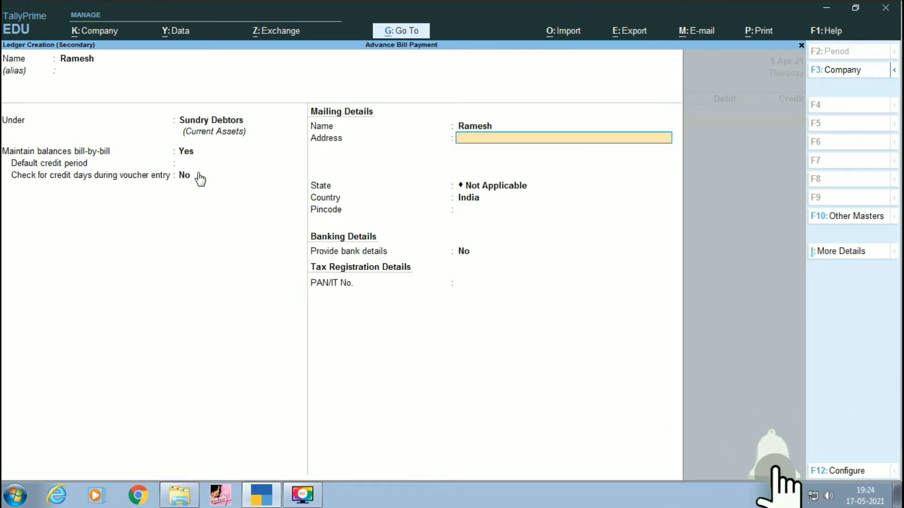
pyautogui.press('Return')
pyautogui.press('Return')
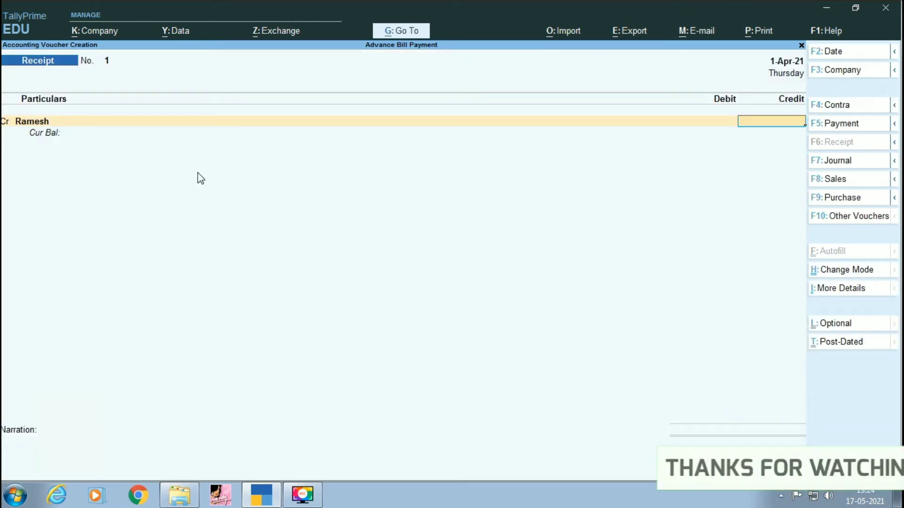
# Credit the customer with 6000 in the receipt and allocate the full amount as Advance under reference 2541
pyautogui.write('6')
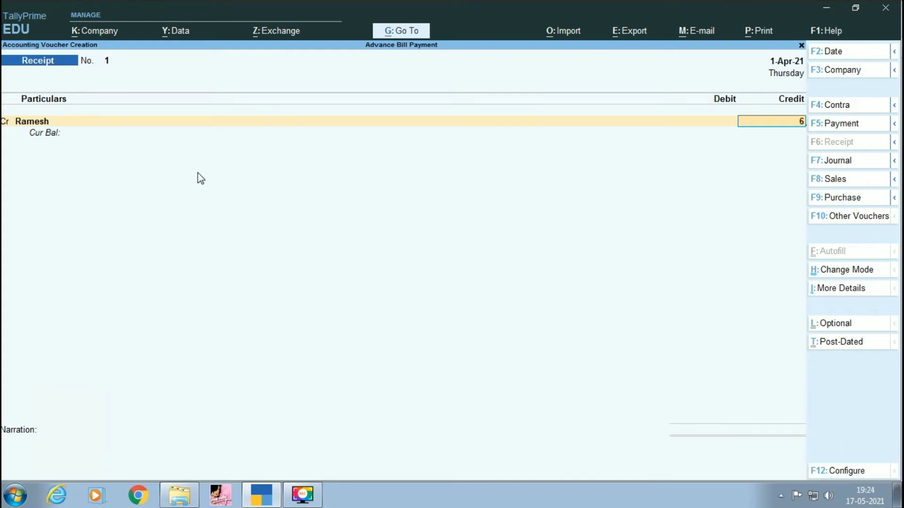
pyautogui.write('000')
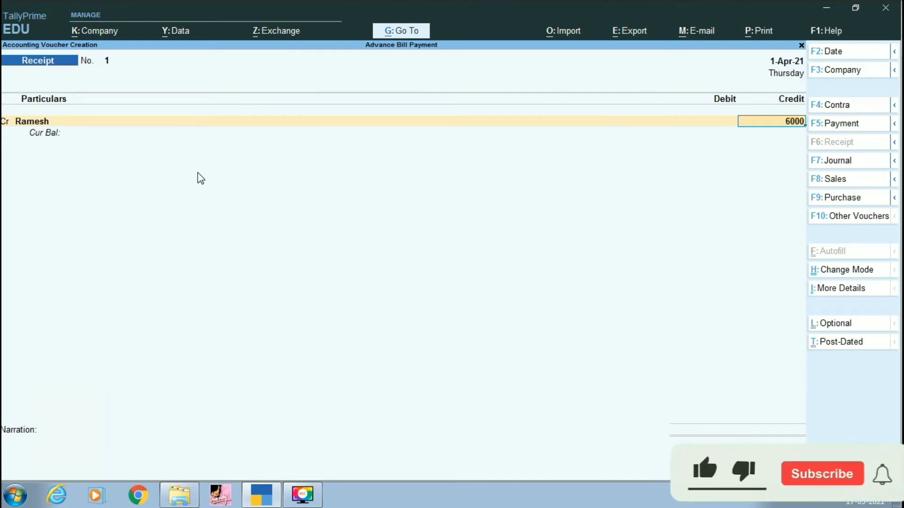
pyautogui.press('Return')
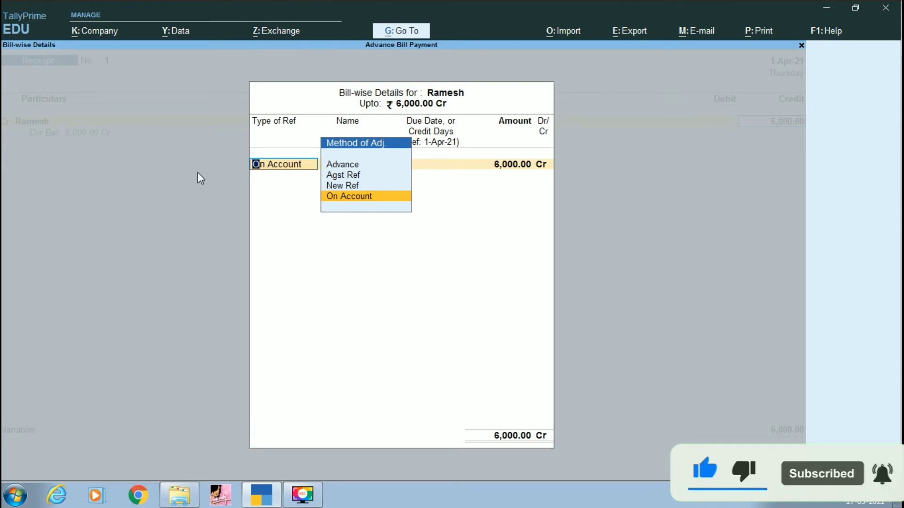
pyautogui.press('Up')
pyautogui.press('Up')
pyautogui.press('Up')
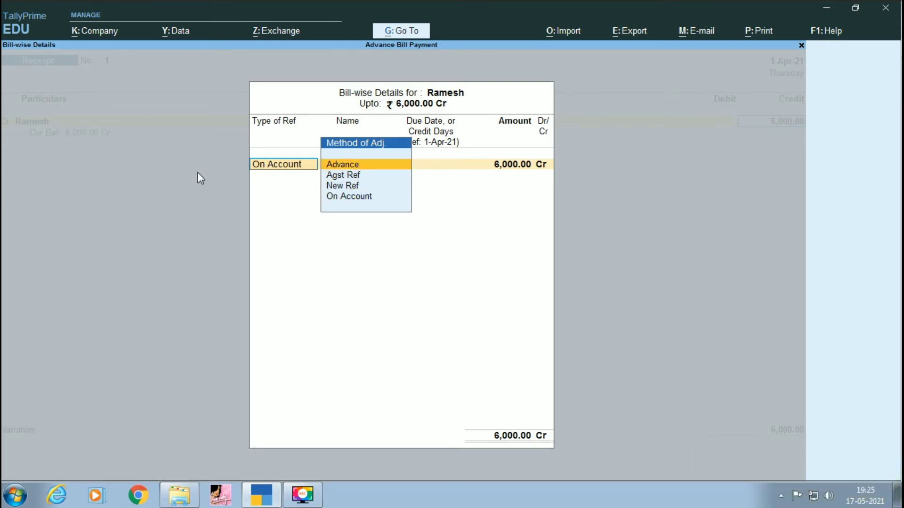
pyautogui.press('Return')
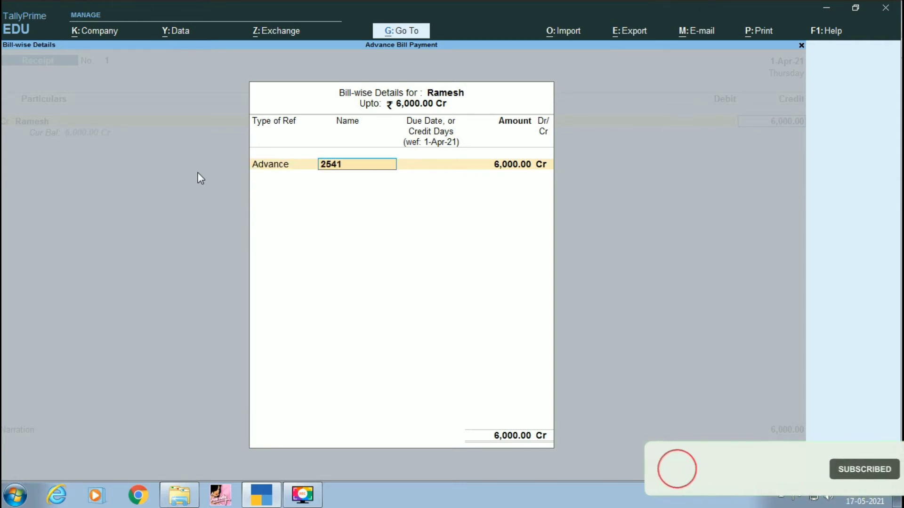
pyautogui.press('Return')
pyautogui.press('Return')
pyautogui.press('Return')
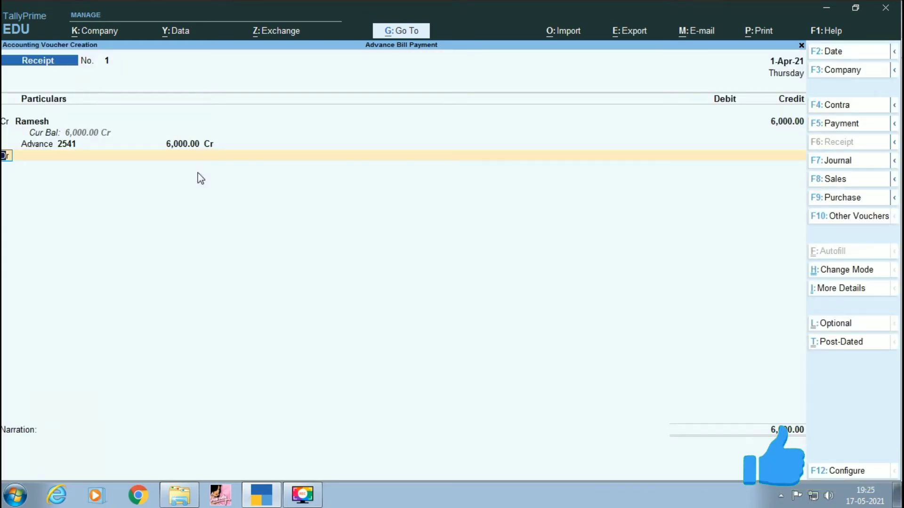
# Debit Cash with 6,000.00 and save the receipt voucher
pyautogui.press('Return')
pyautogui.press('Return')
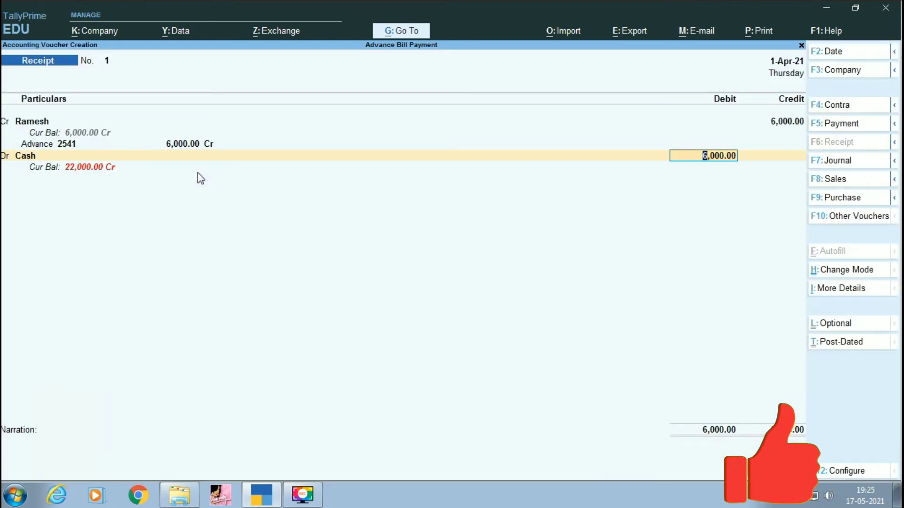
pyautogui.press('Return')
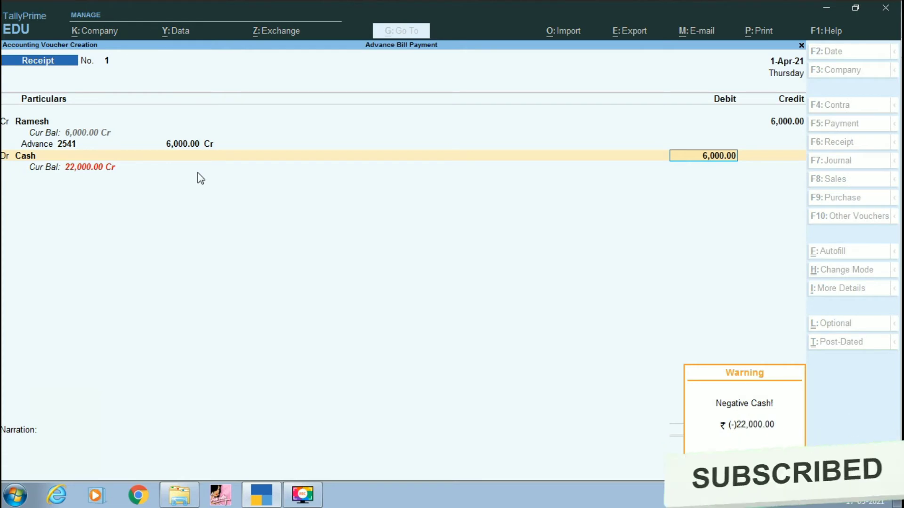
pyautogui.press('Return')
pyautogui.press('Return')
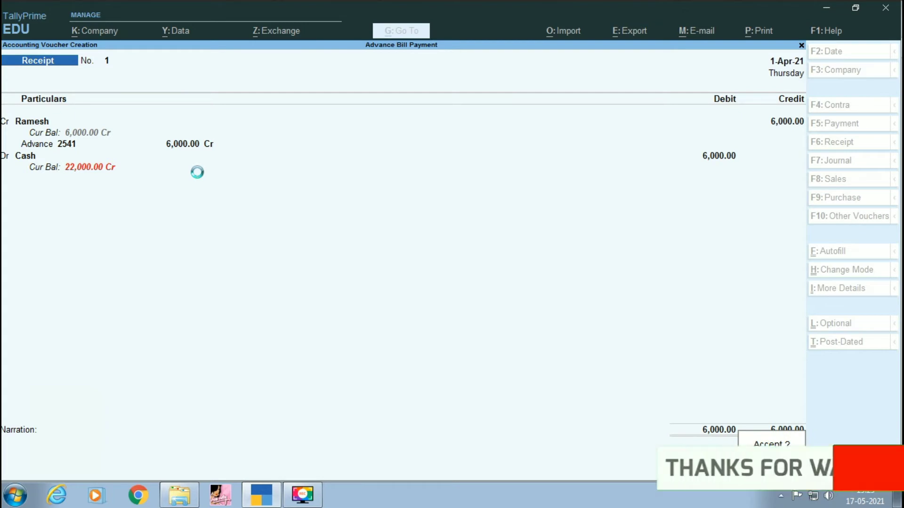
pyautogui.press('Return')
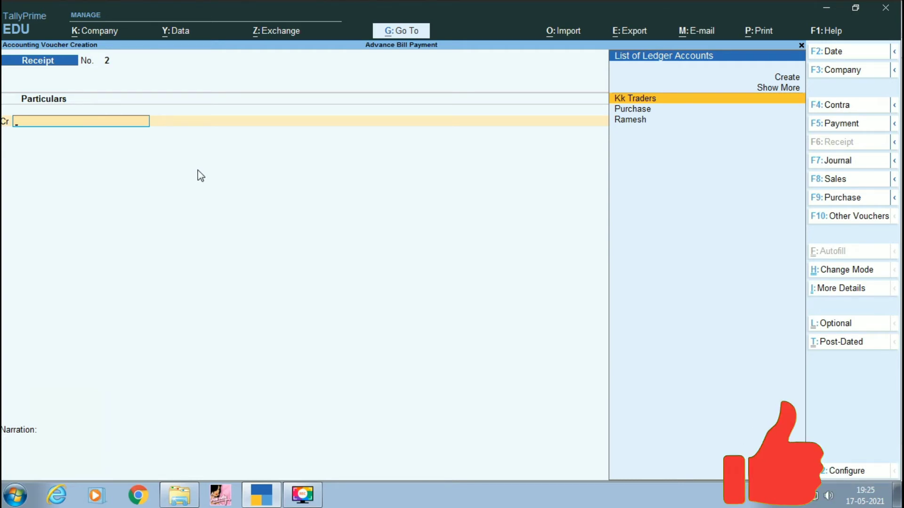
# Start a journal voucher and debit the customer's ledger with 8500
pyautogui.press('F7')
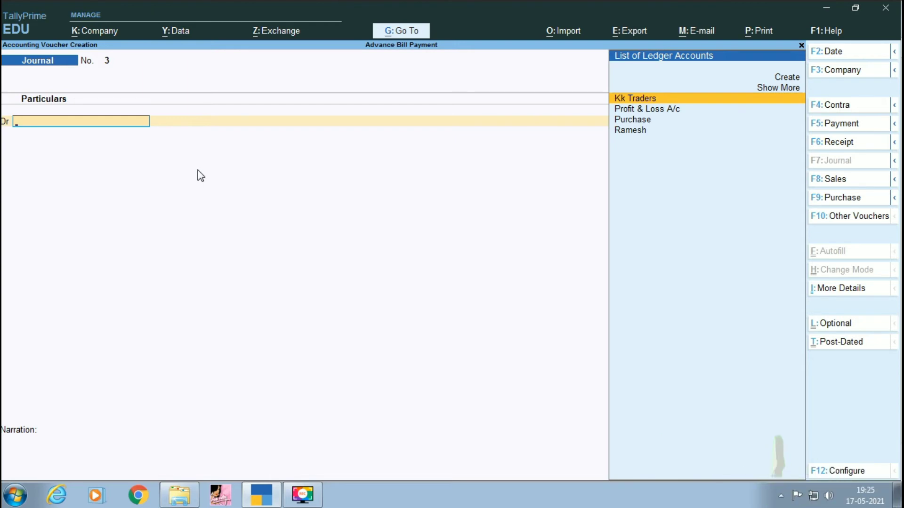
pyautogui.press('Down')
pyautogui.press('Down')
pyautogui.press('Down')
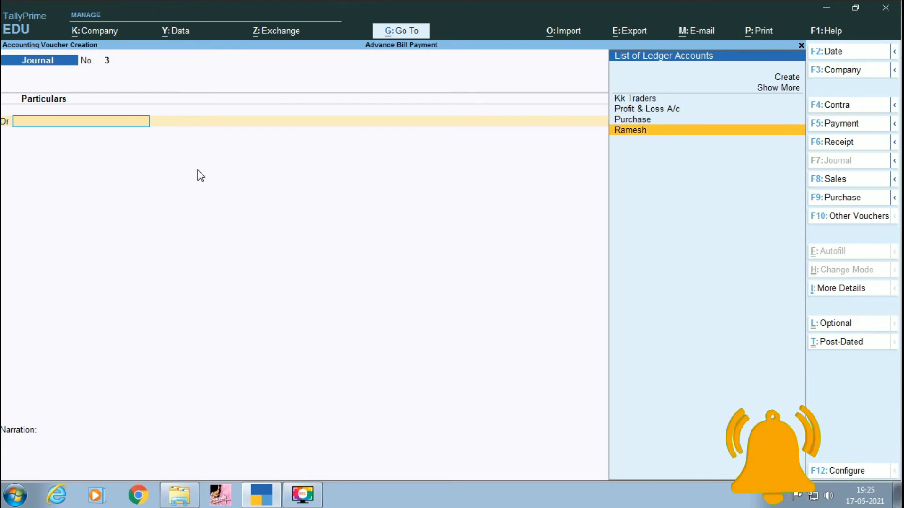
pyautogui.press('Return')
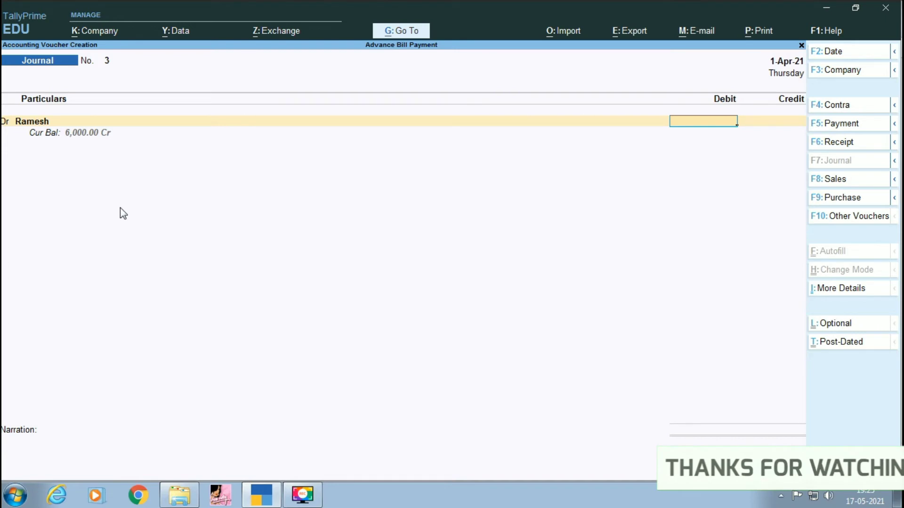
pyautogui.write('8500')
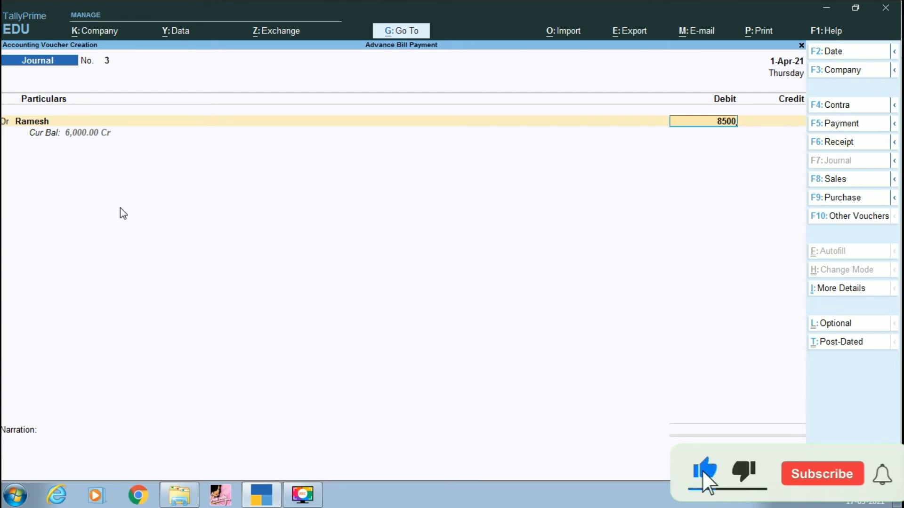
pyautogui.press('Return')
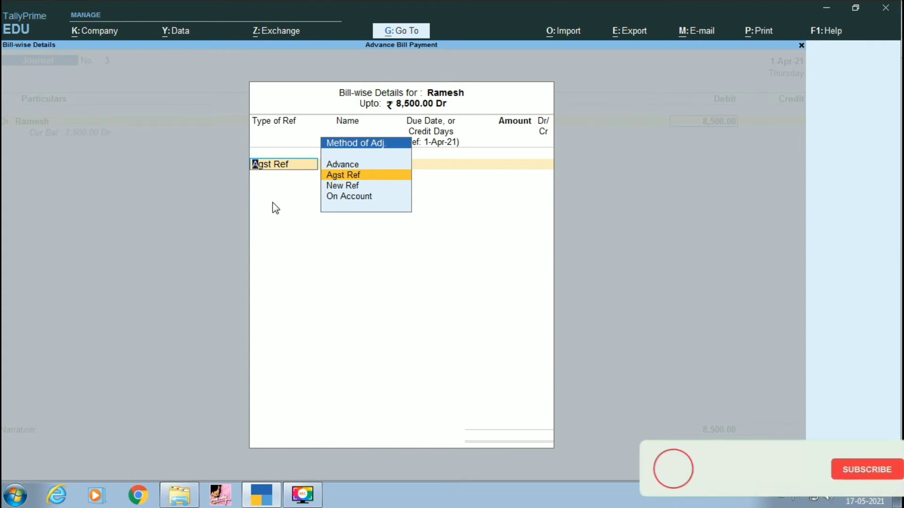
# Allocate 6,000.00 Dr of the journal debit as Agst Ref to pending bill 2541
pyautogui.press('Return')
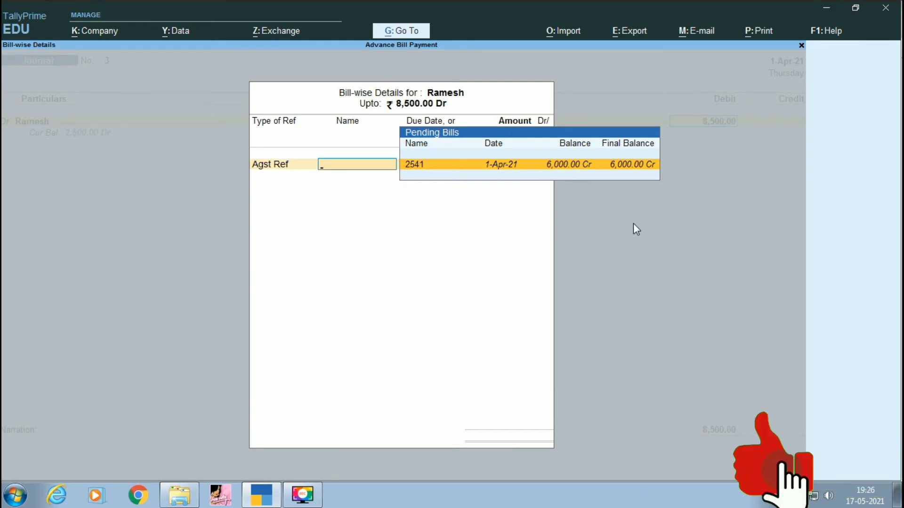
pyautogui.press('Return')
pyautogui.press('Return')
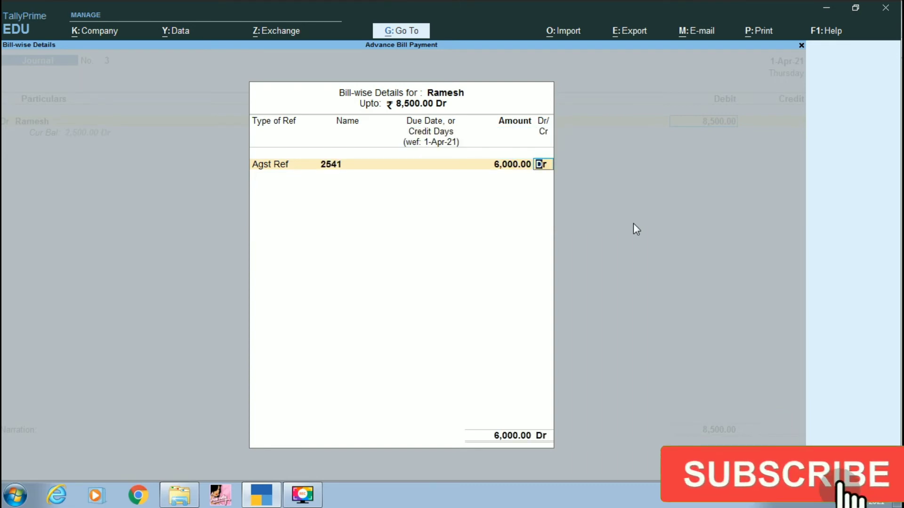
pyautogui.press('Return')
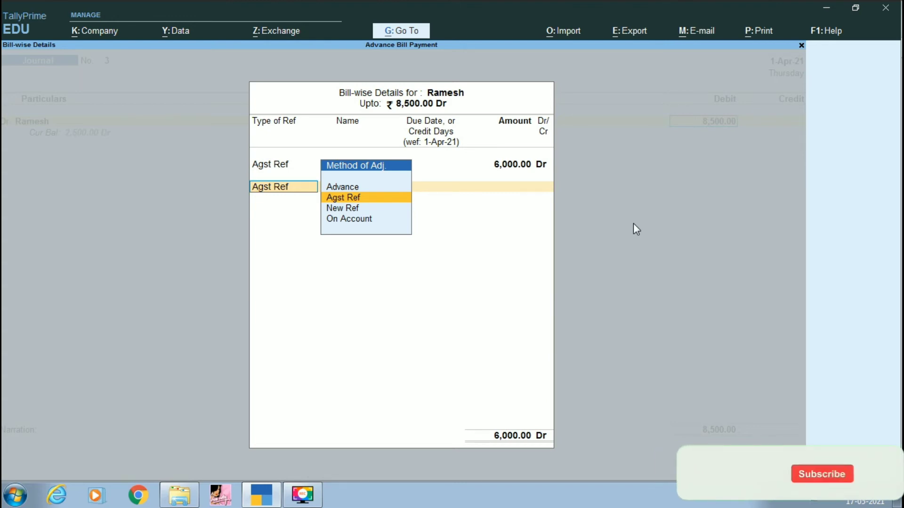
# Allocate the remaining 2,500.00 Dr as New Ref 54445 and complete the bill-wise details
pyautogui.press('Down')
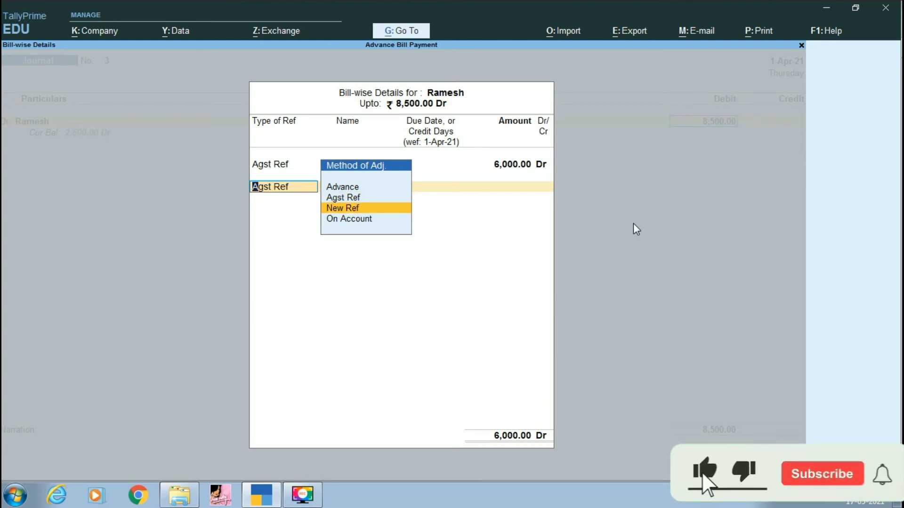
pyautogui.press('Return')
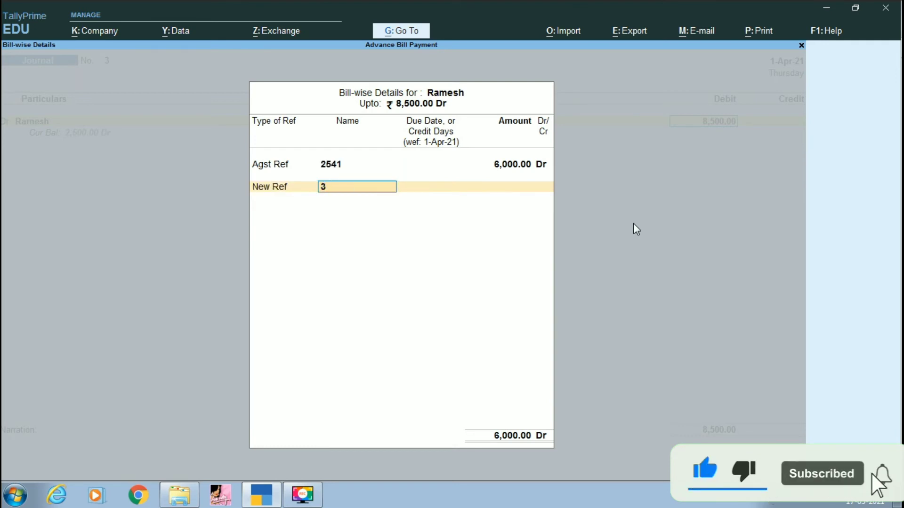
pyautogui.write('54')
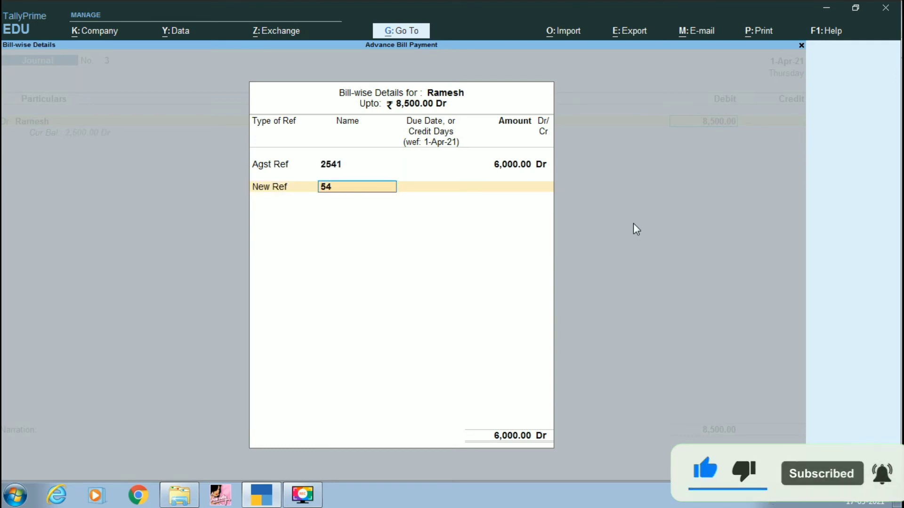
pyautogui.write('445')
pyautogui.press('Return')
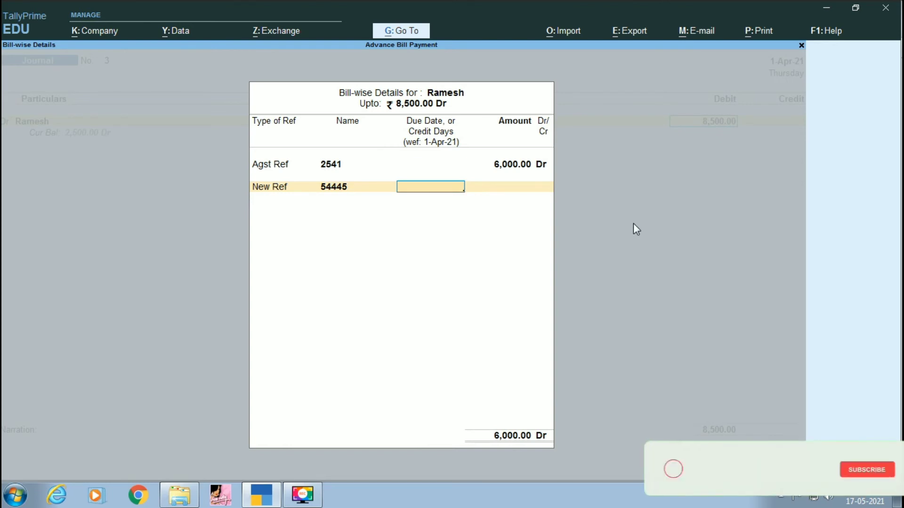
pyautogui.press('Return')
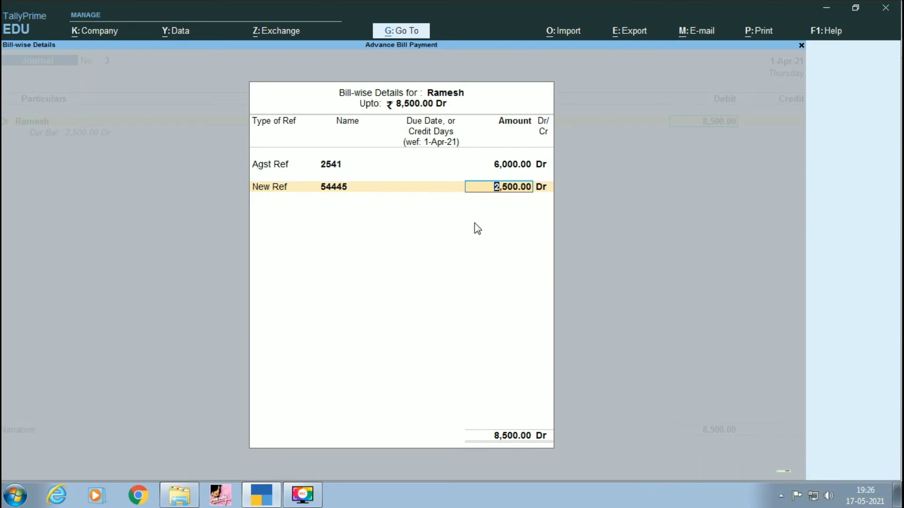
pyautogui.press('Return')
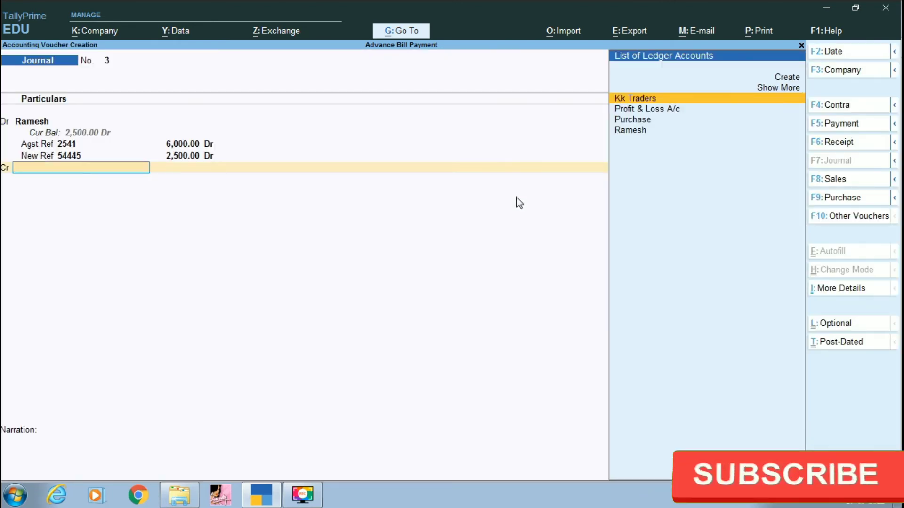
# Create a ledger named Sales under the Sales Accounts group for the journal's credit line
pyautogui.press('alt')
pyautogui.hotkey('alt', 'c')
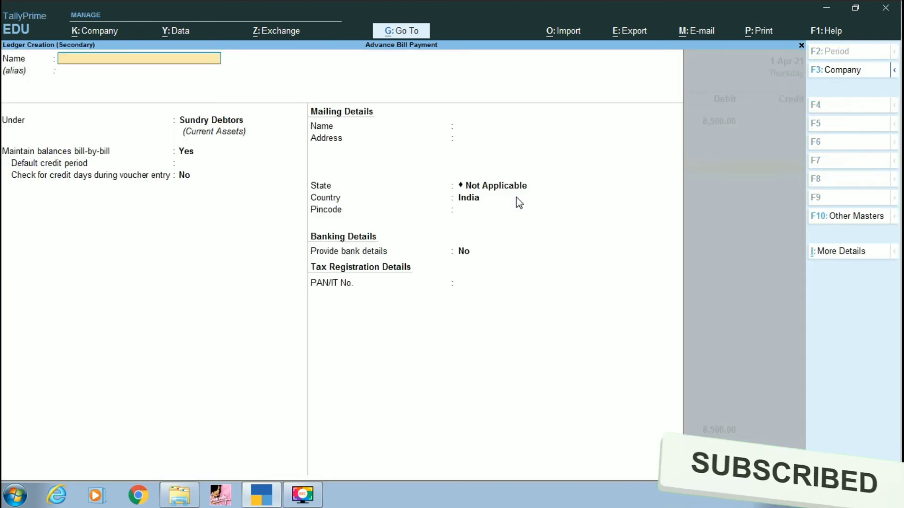
pyautogui.write('Sales')
pyautogui.press('Return')
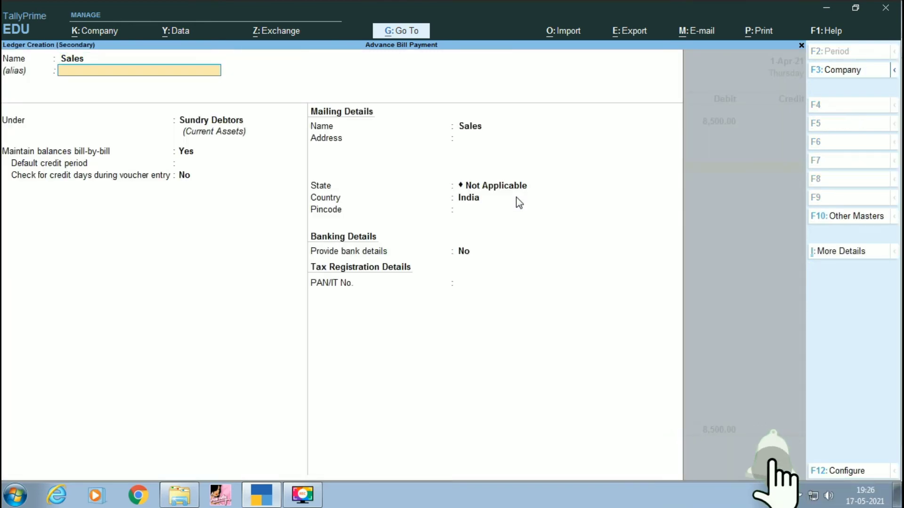
pyautogui.press('Return')
pyautogui.write('S')
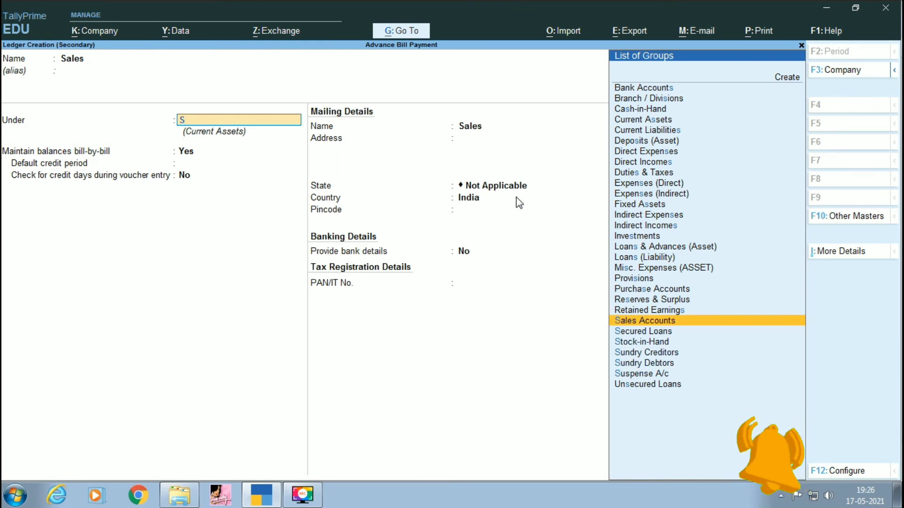
pyautogui.press('Return')
pyautogui.press('Return')
pyautogui.press('Return')
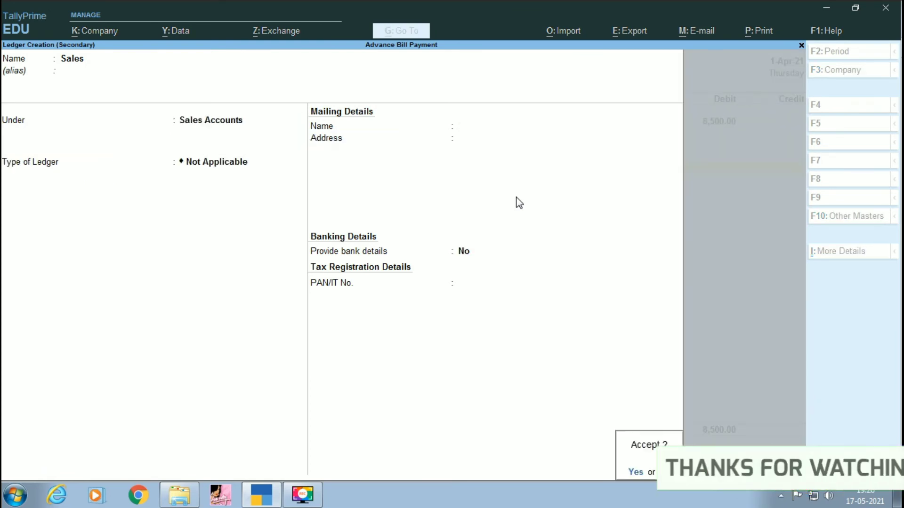
pyautogui.press('Return')
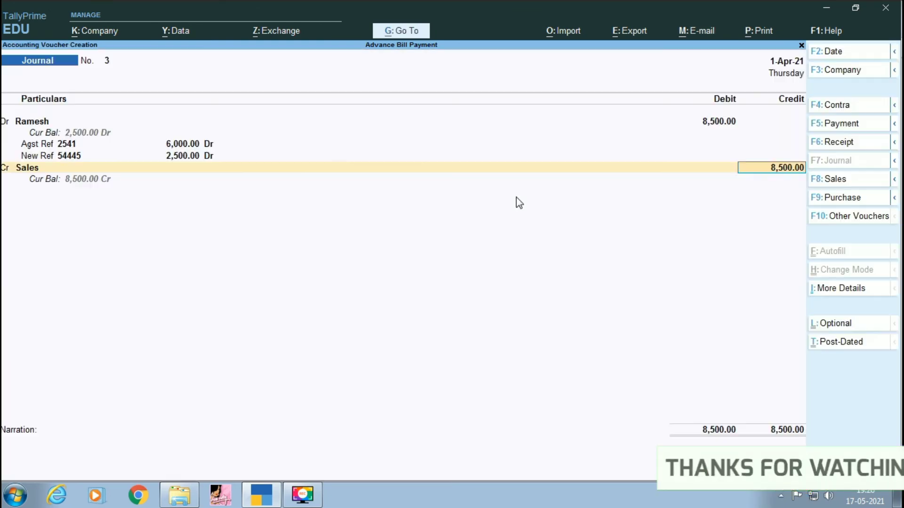
# Credit Sales with 8,500.00 and save the journal voucher without a narration
pyautogui.press('Return')
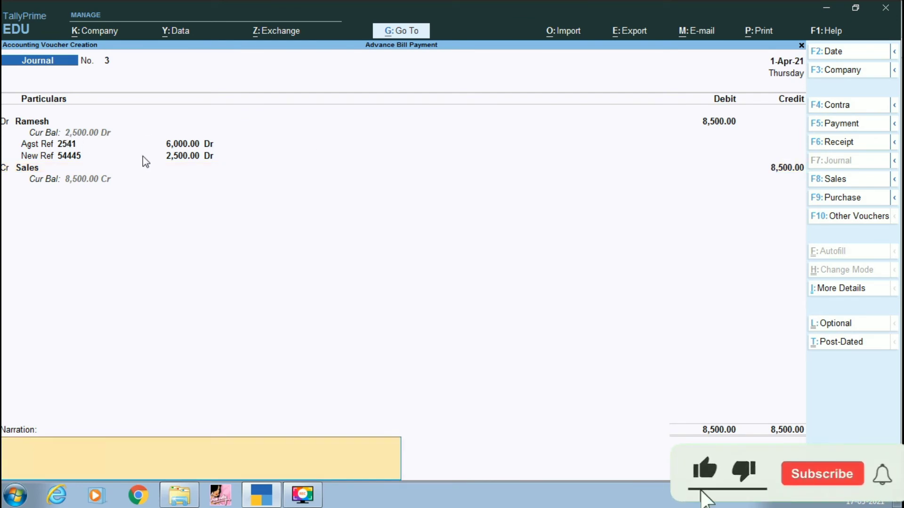
pyautogui.press('Return')
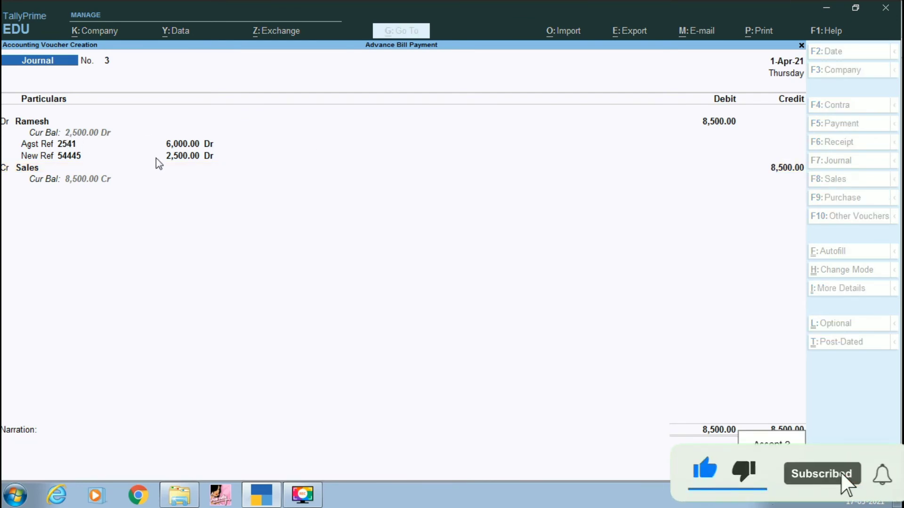
pyautogui.press('Return')
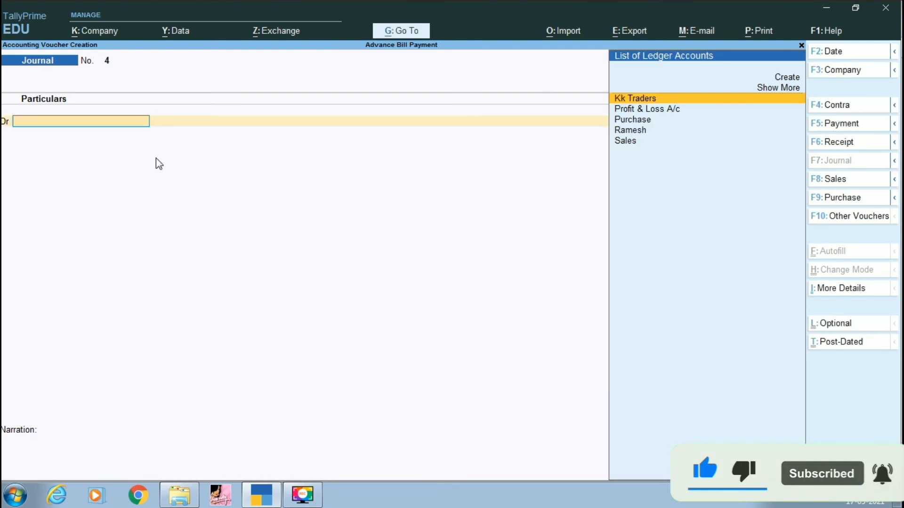
# Start a receipt voucher and credit the customer's ledger with 2000
pyautogui.press('F6')
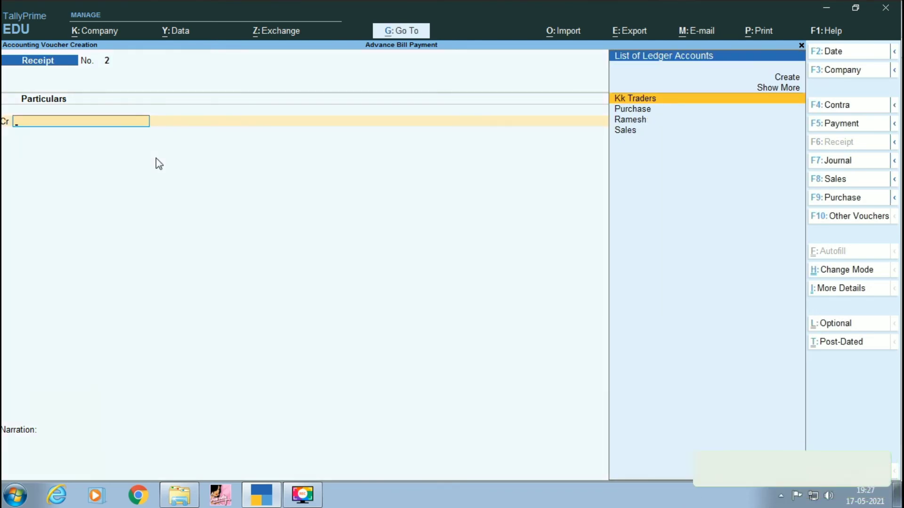
pyautogui.press('Down')
pyautogui.press('Down')
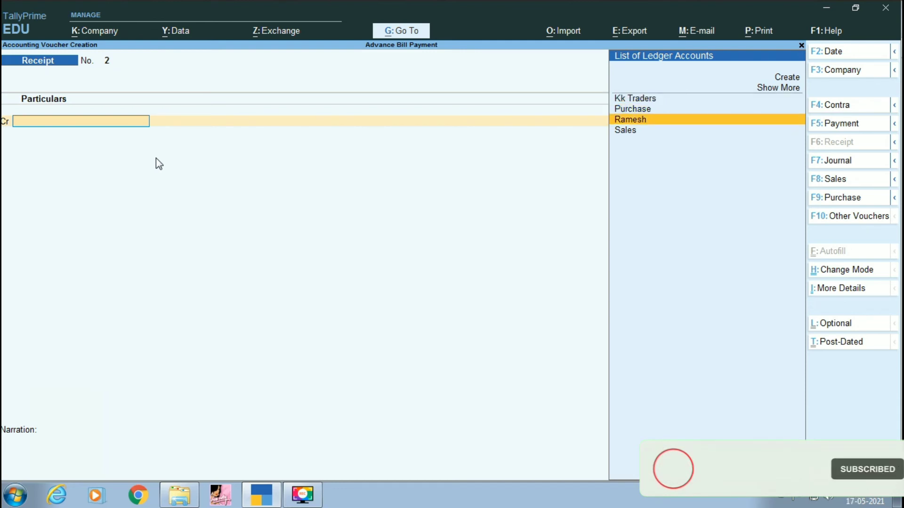
pyautogui.press('Return')
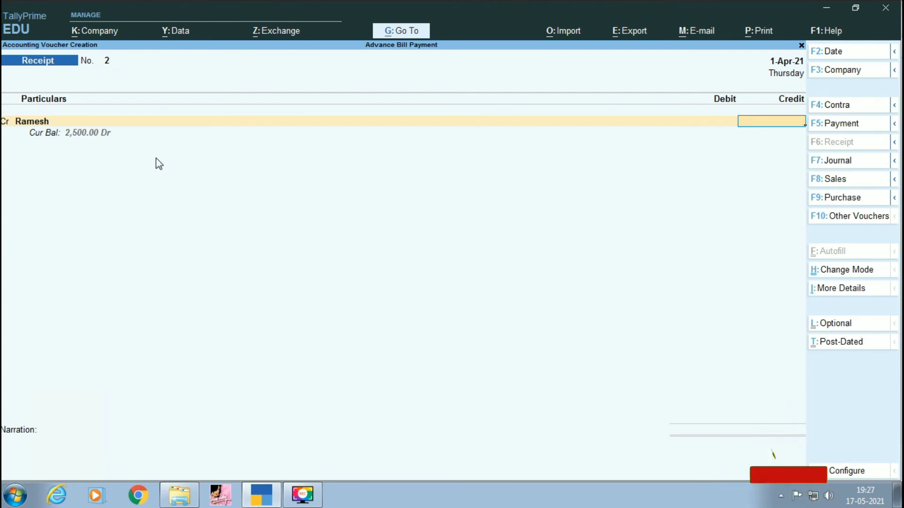
pyautogui.write('2,00')
pyautogui.write('000')
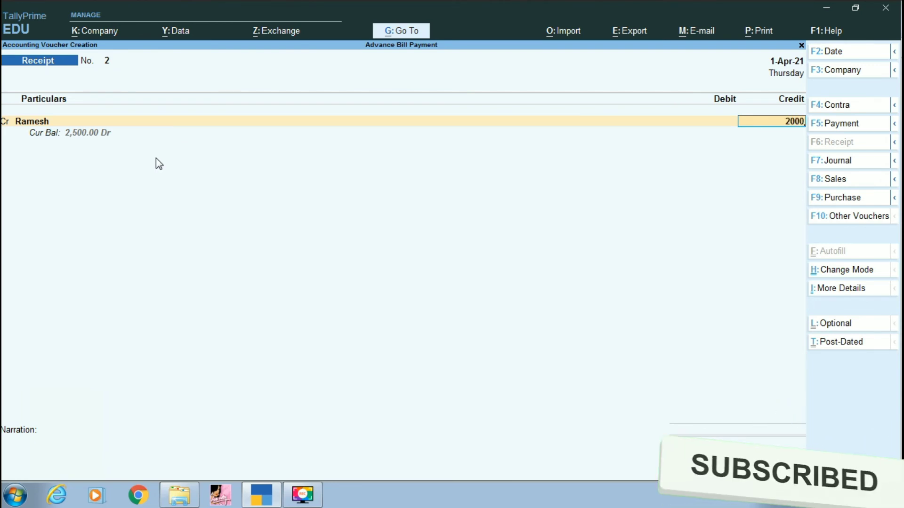
pyautogui.press('Return')
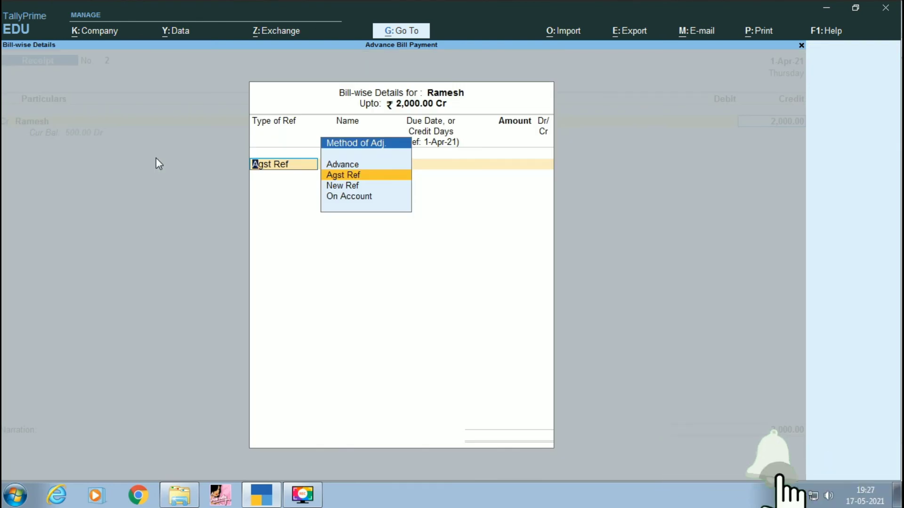
# Allocate the 2,000.00 Cr receipt as Agst Ref to pending bill 54445 and complete the bill-wise details
pyautogui.press('Return')
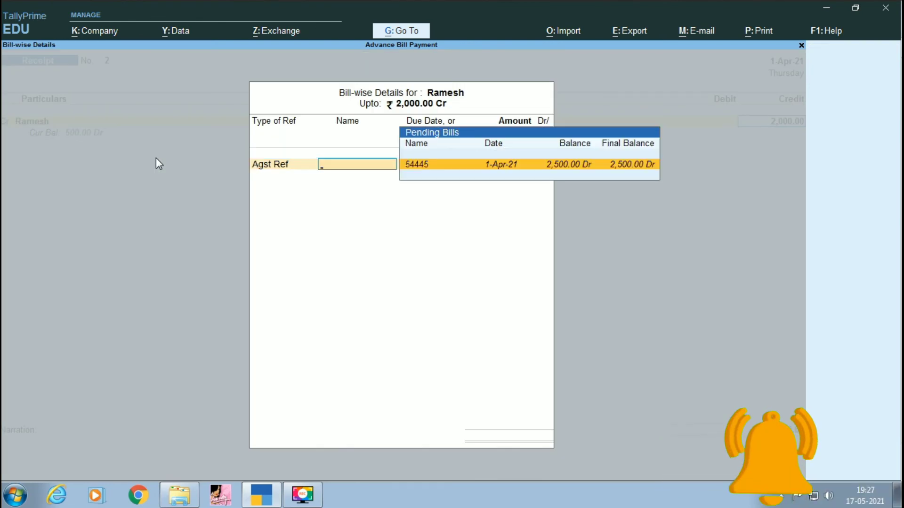
pyautogui.press('Return')
pyautogui.press('Return')
pyautogui.press('Return')
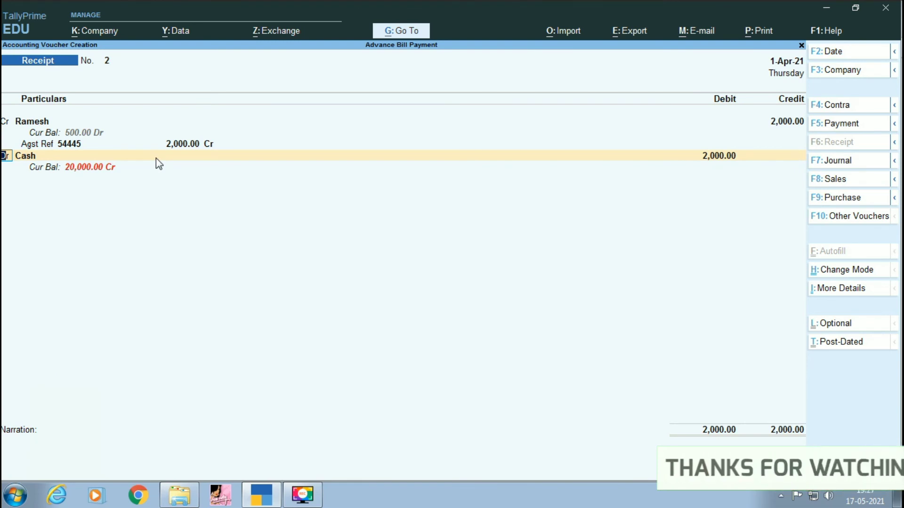
# Debit Cash with 2,000.00 and save the receipt voucher without a narration
pyautogui.press('Return')
pyautogui.press('Return')
pyautogui.press('Return')
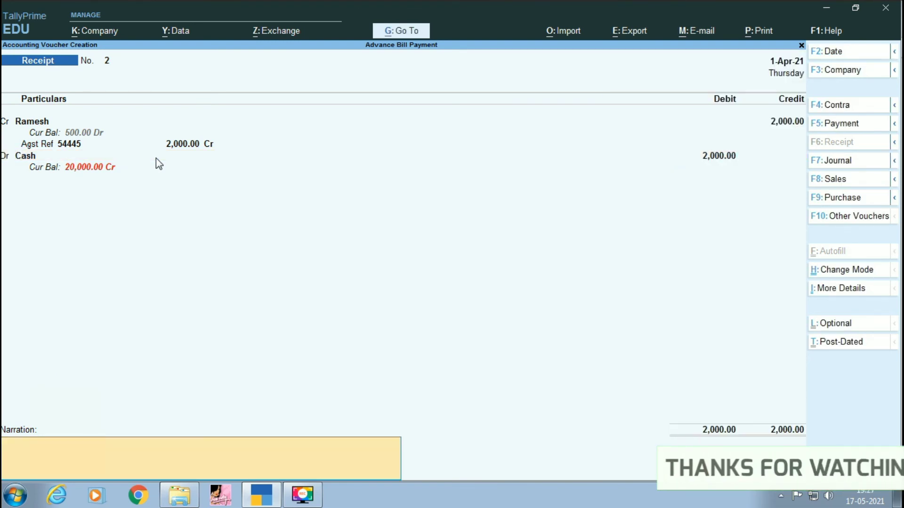
pyautogui.press('Return')
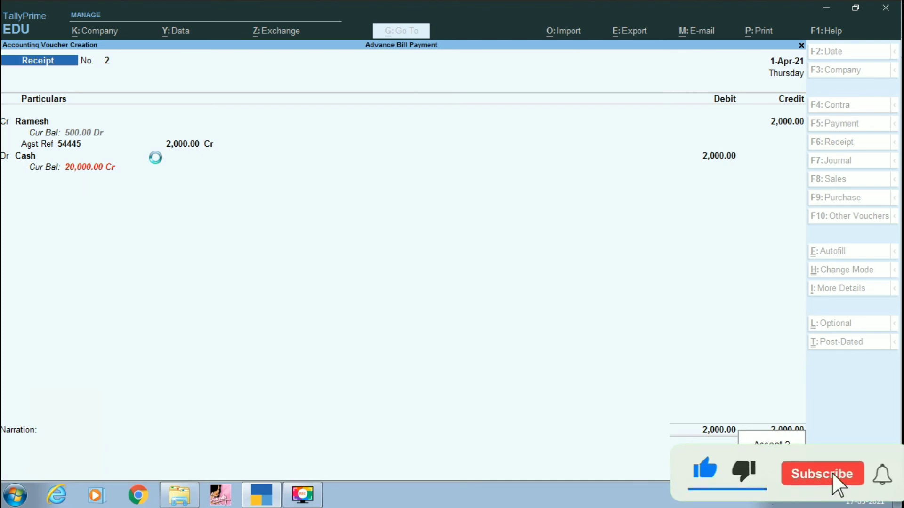
pyautogui.press('Return')
pyautogui.press('Return')
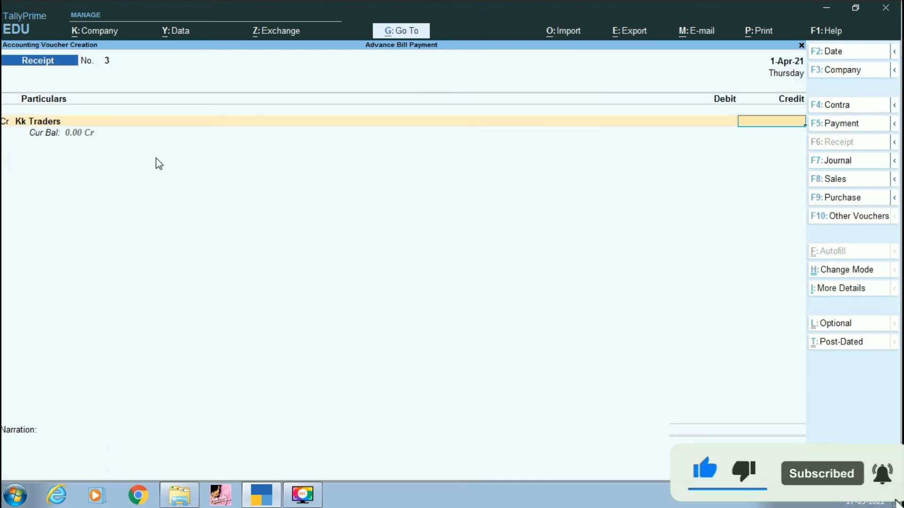